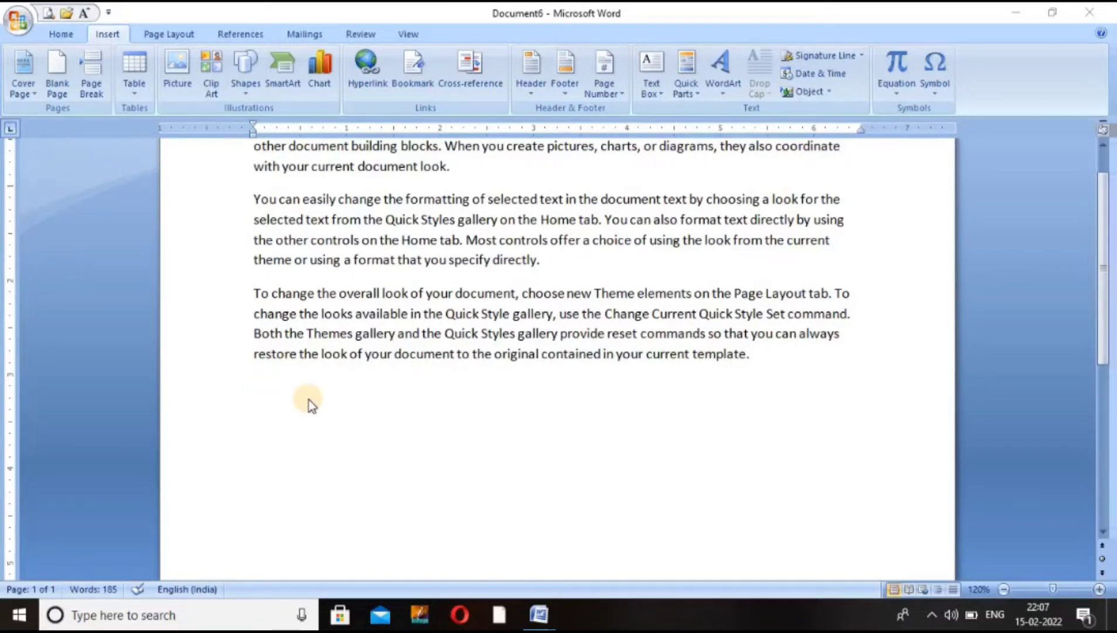
# - Insert a blank page below the last paragraph, remove it with two Backspaces, then insert it again
pyautogui.click(293, 403)
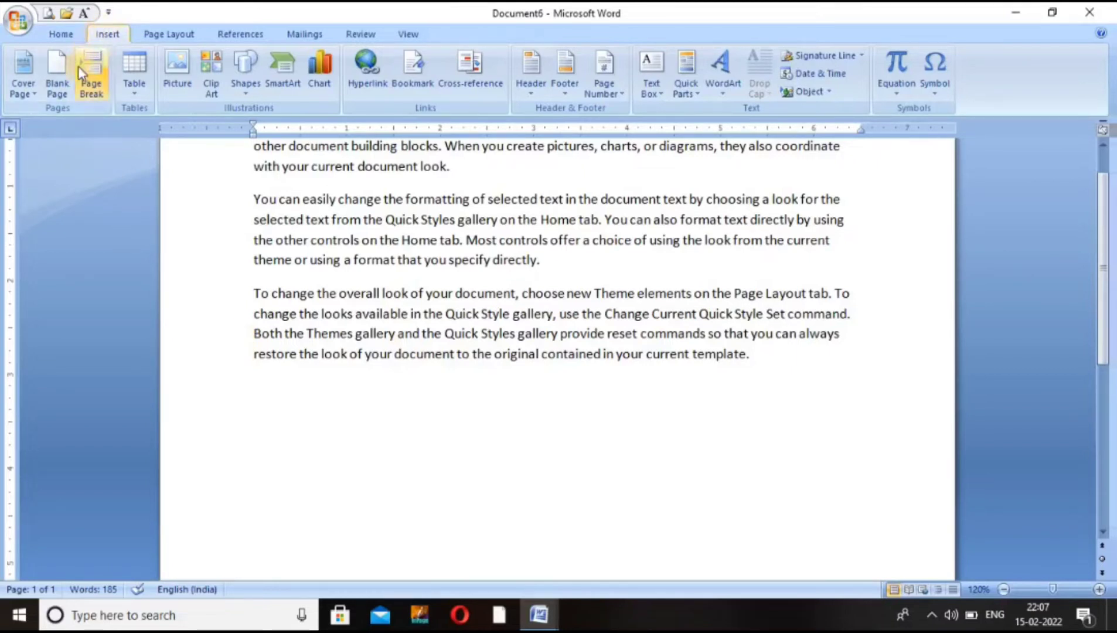
pyautogui.click(56, 99)
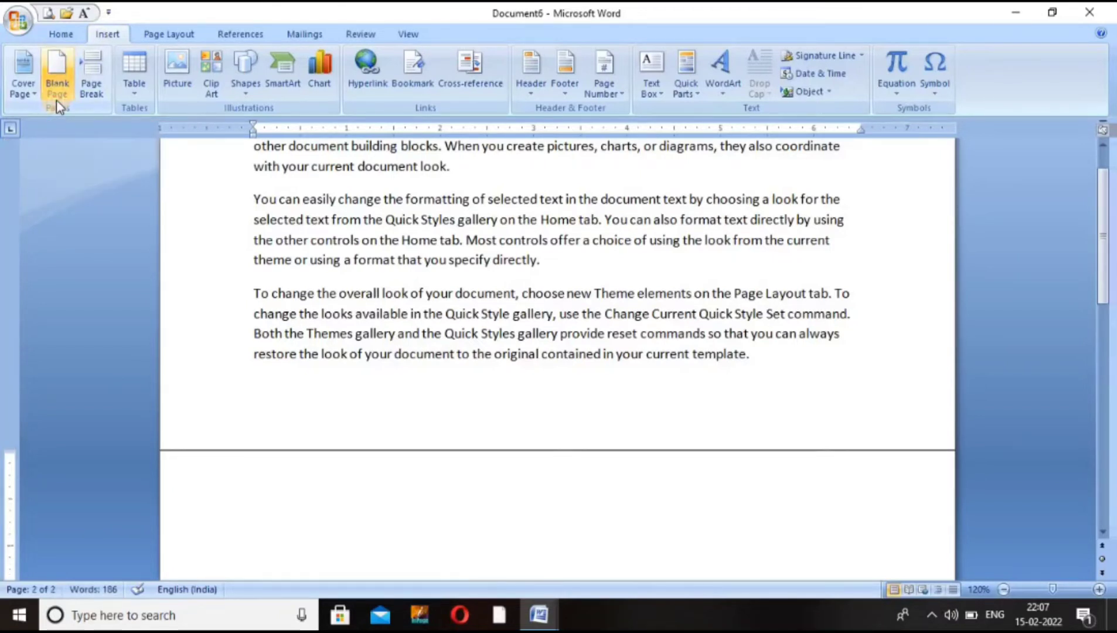
pyautogui.press('BackSpace')
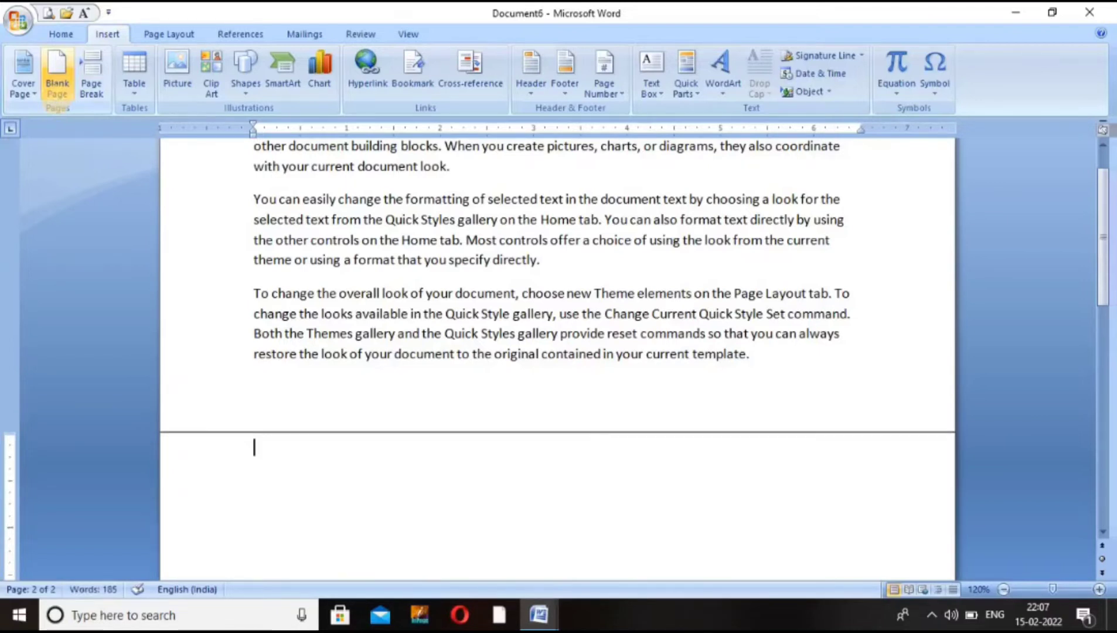
pyautogui.press('BackSpace')
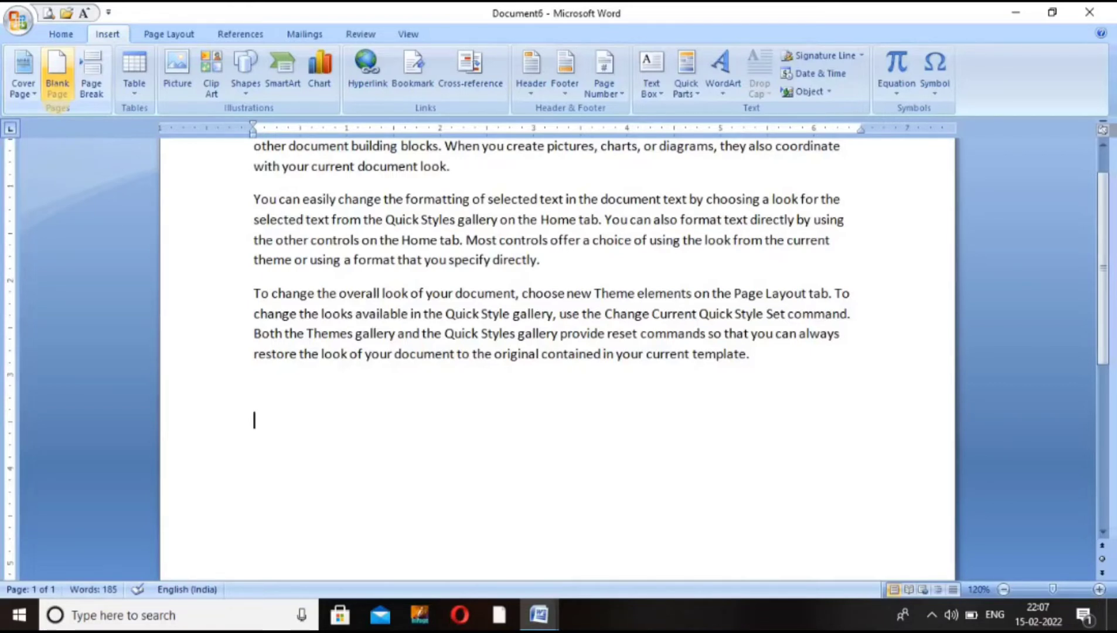
pyautogui.click(56, 99)
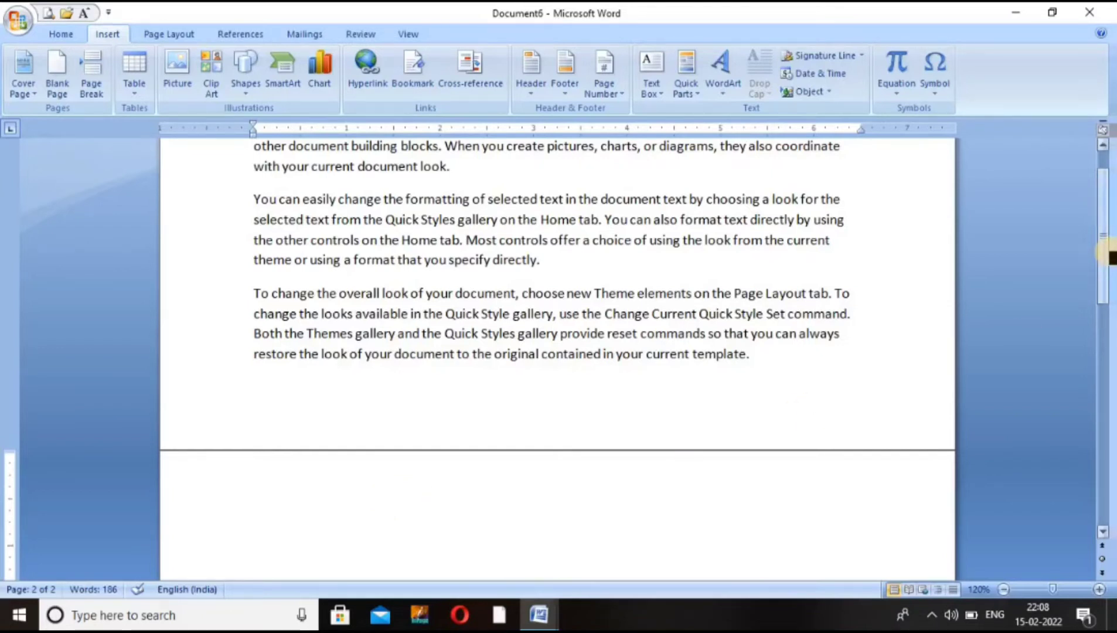
pyautogui.moveTo(1108, 258); pyautogui.dragTo(1110, 199)
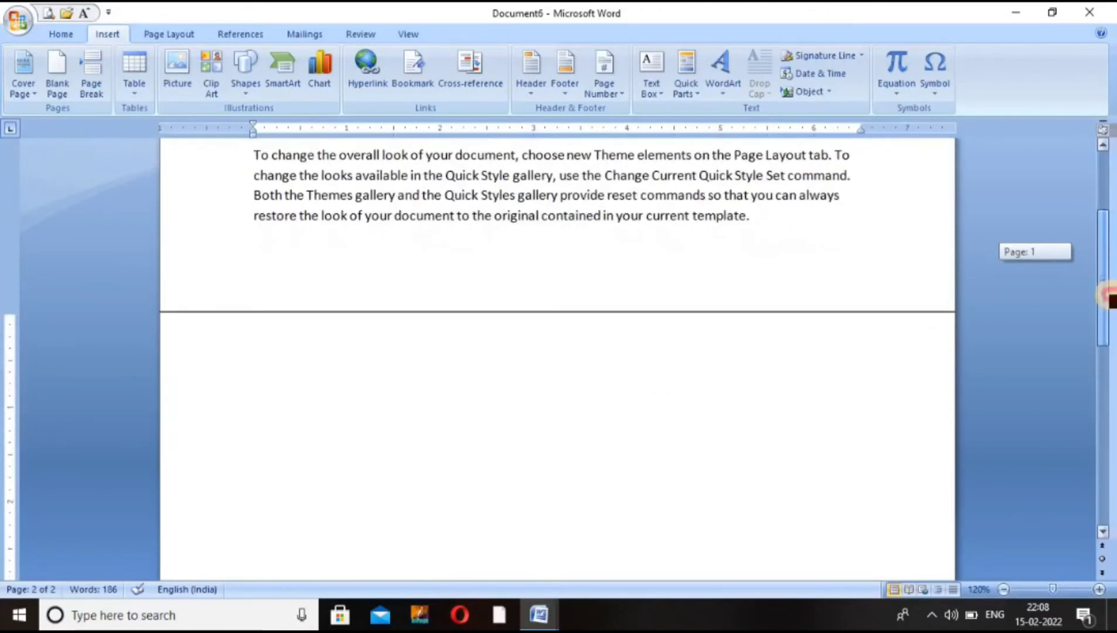
pyautogui.moveTo(1110, 200); pyautogui.dragTo(1109, 257)
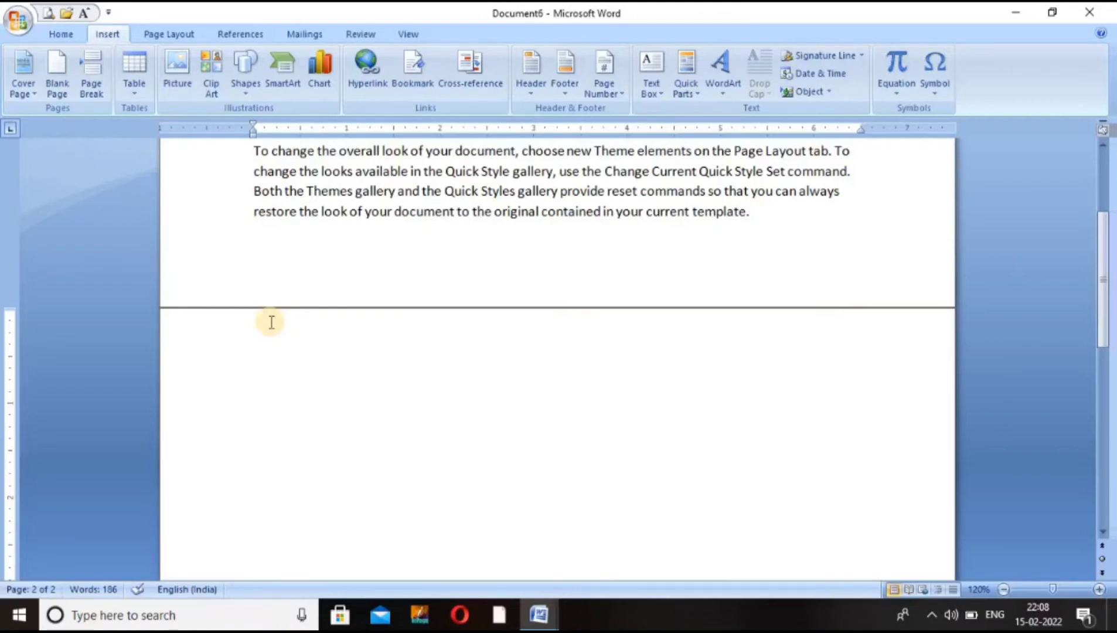
pyautogui.press('BackSpace')
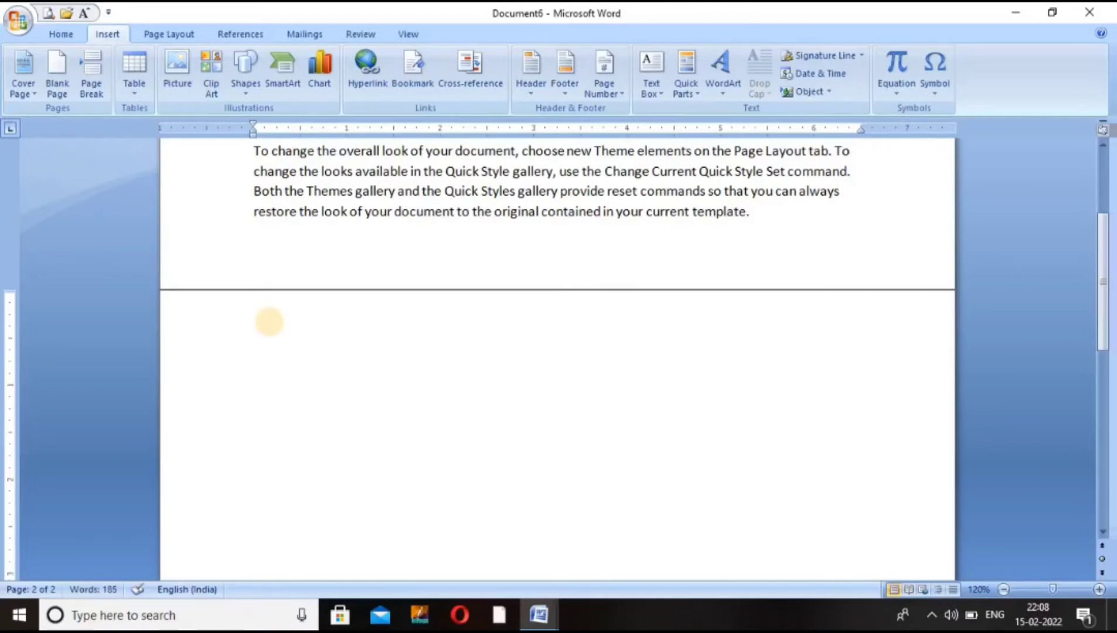
pyautogui.press('BackSpace')
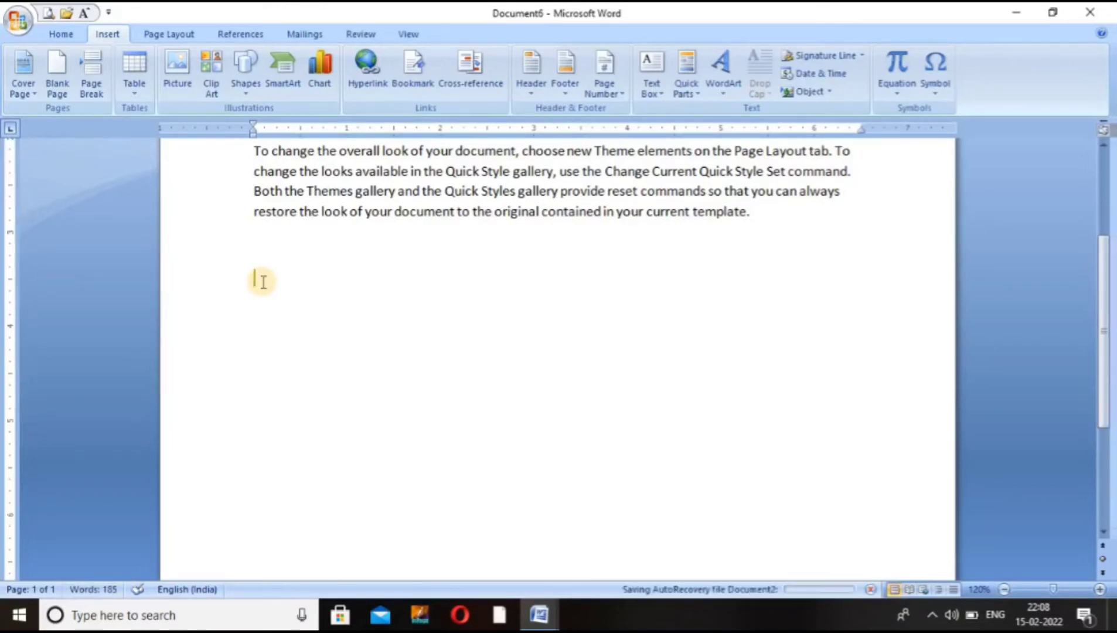
pyautogui.hotkey('ctrl', 'Return')
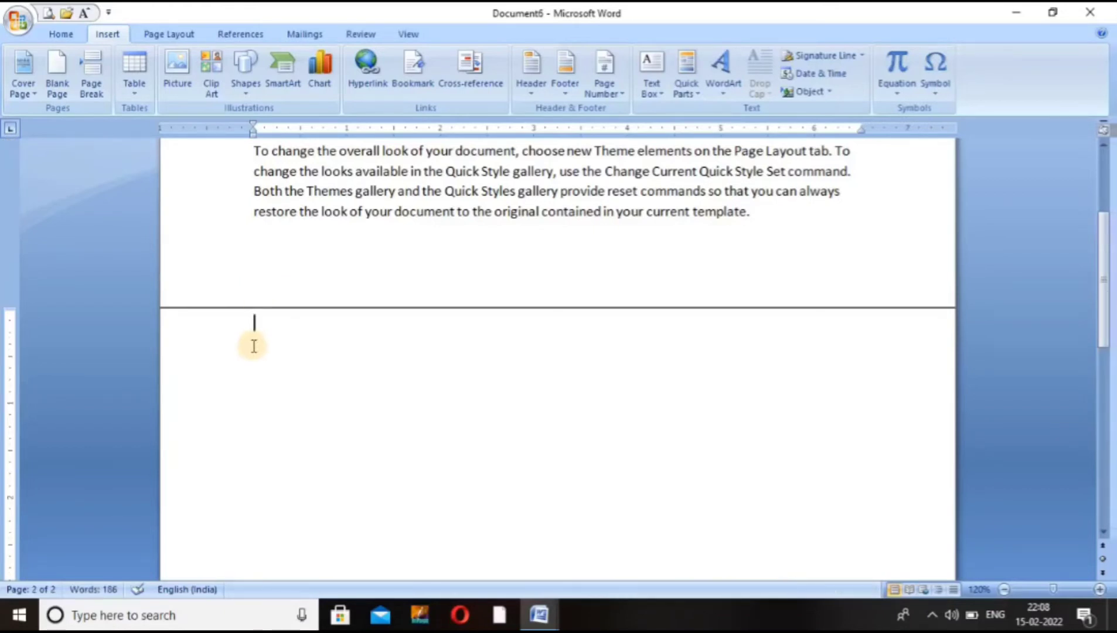
# - Show formatting marks, delete the Page Break marker, hide the marks, then restore the break with Ctrl+Enter
pyautogui.click(61, 34)
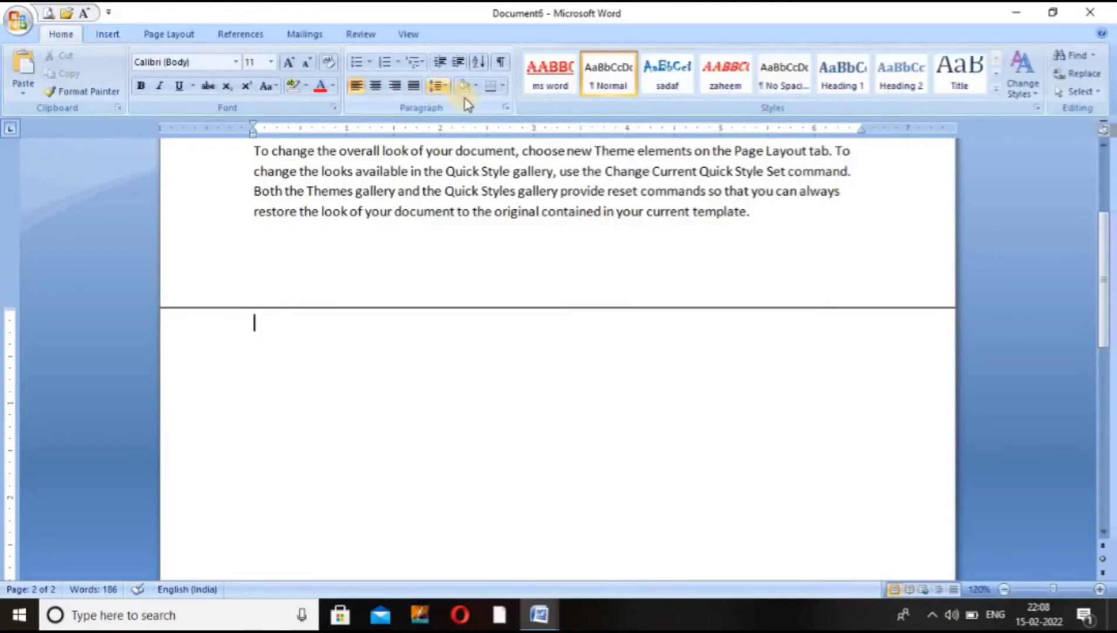
pyautogui.click(503, 64)
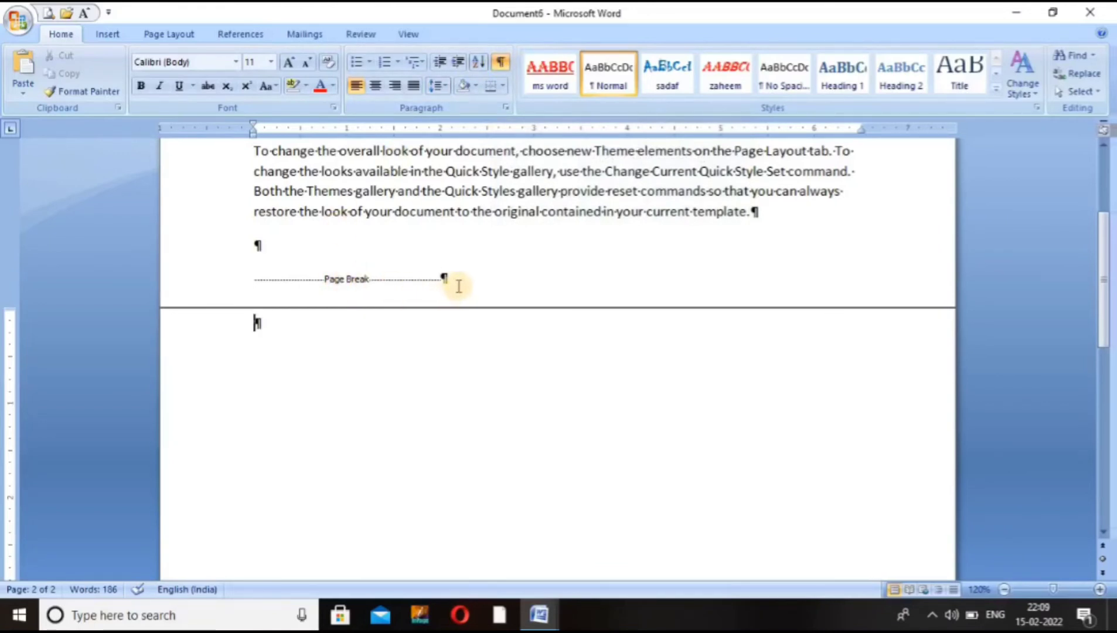
pyautogui.click(309, 285)
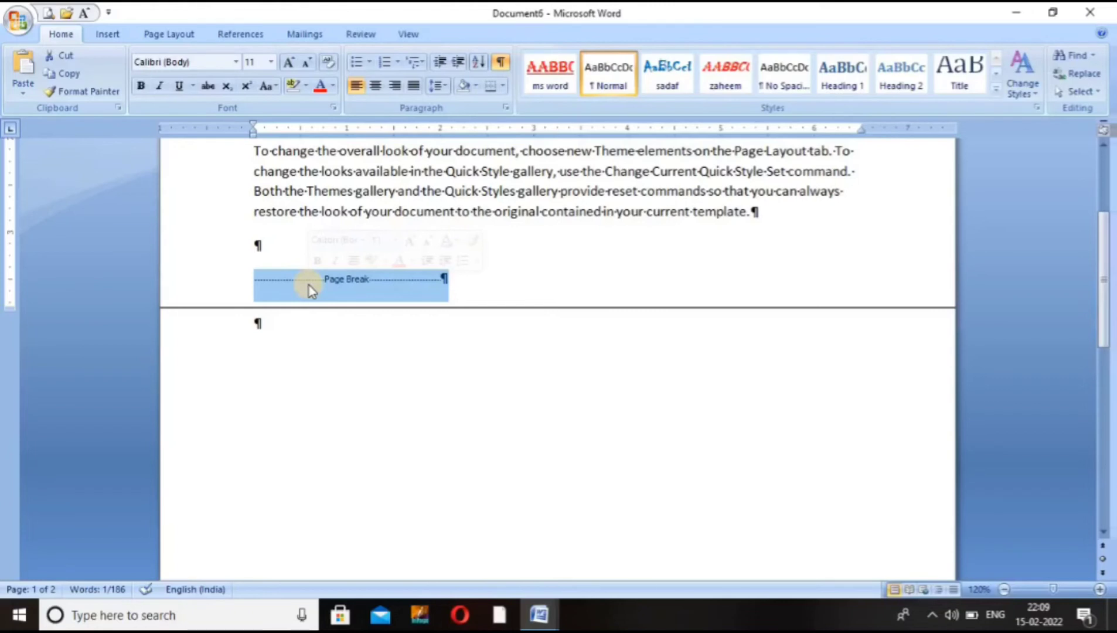
pyautogui.press('Delete')
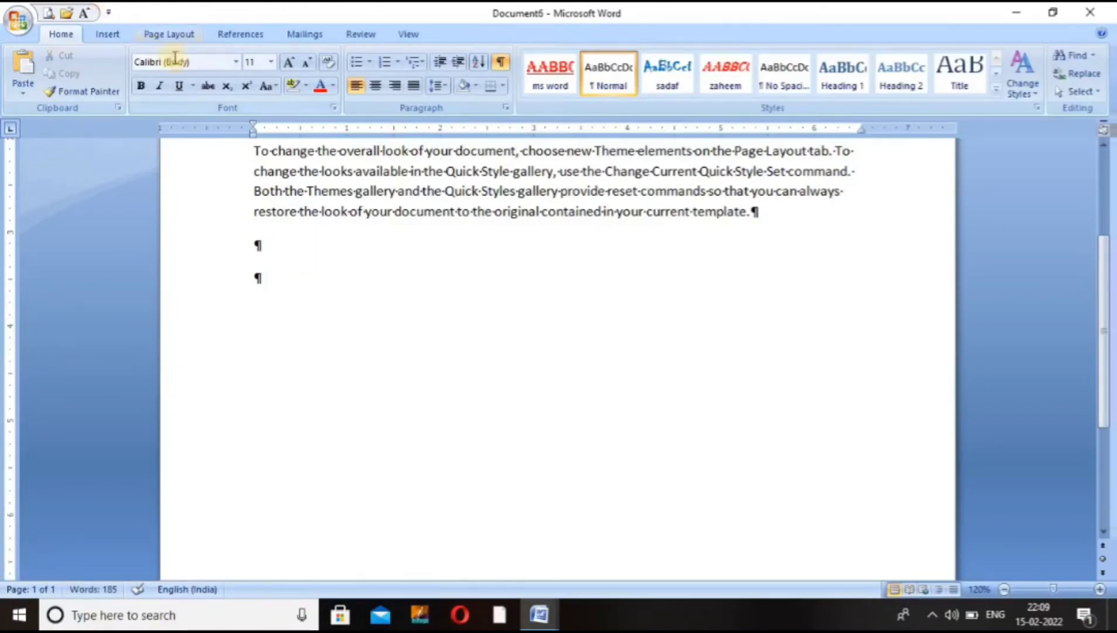
pyautogui.click(499, 63)
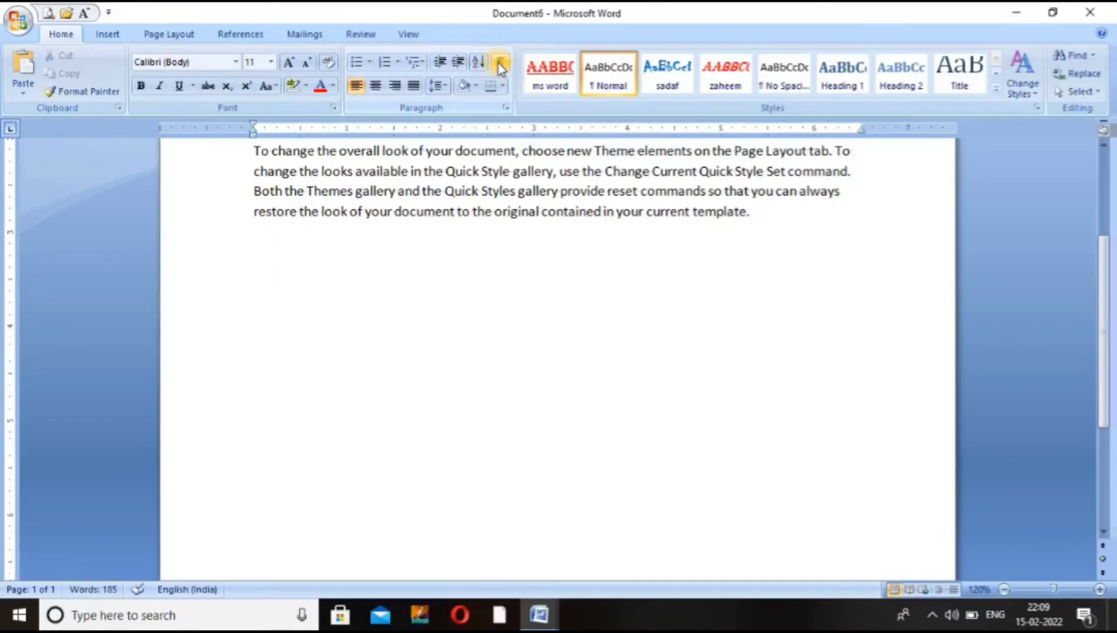
pyautogui.hotkey('ctrl', 'Return')
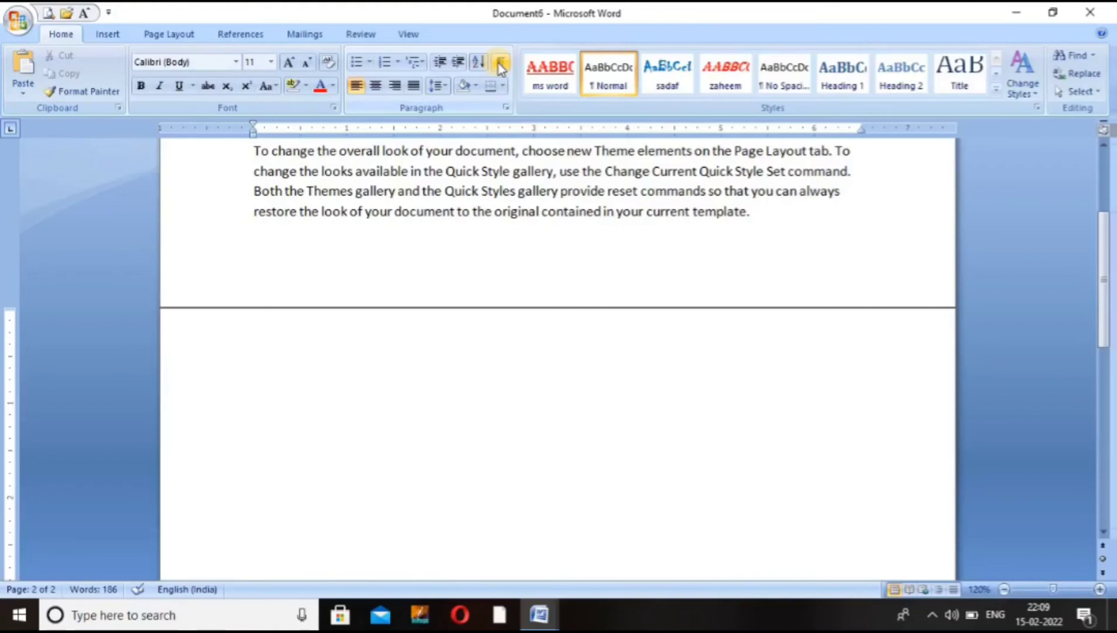
# - Turn on page Thumbnails, select the blank page 2, delete it with Backspace, and close the Thumbnails pane
pyautogui.click(409, 35)
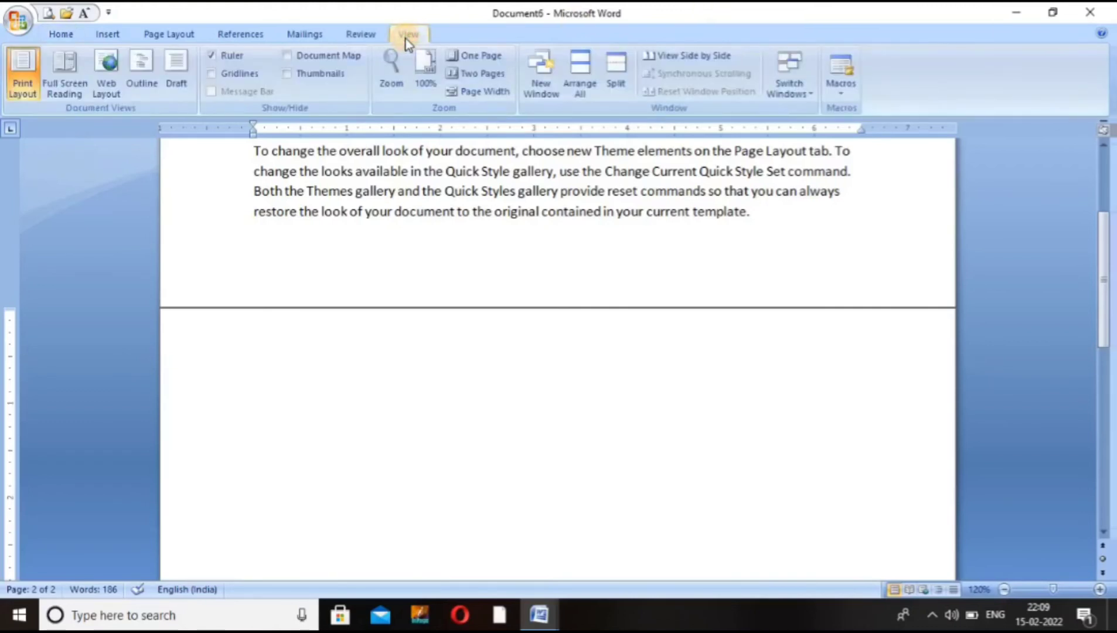
pyautogui.click(285, 73)
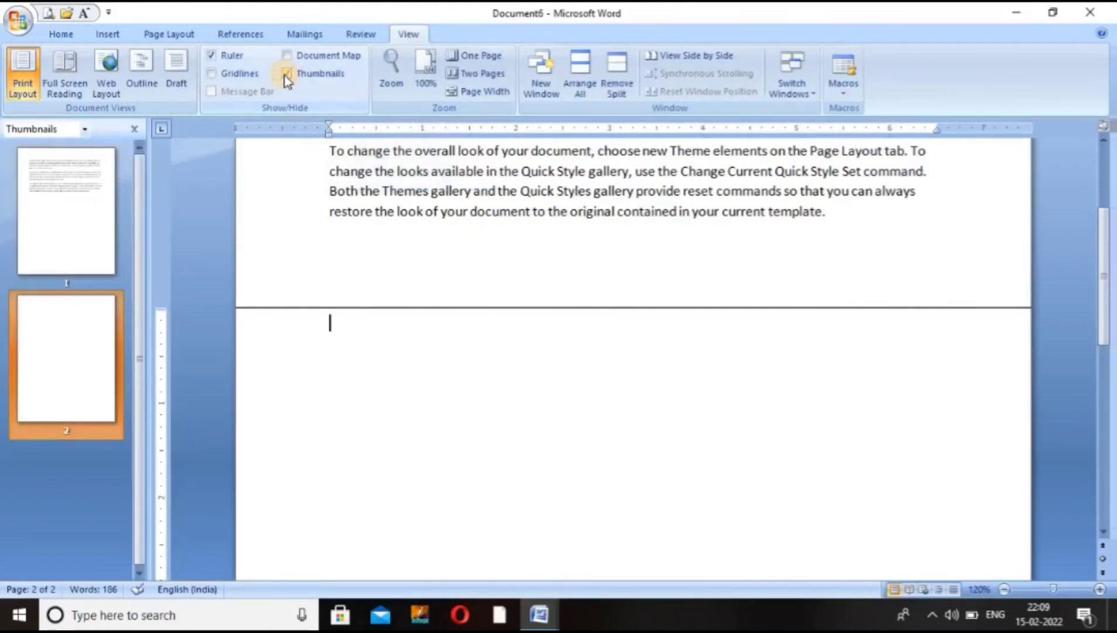
pyautogui.click(71, 237)
pyautogui.click(70, 333)
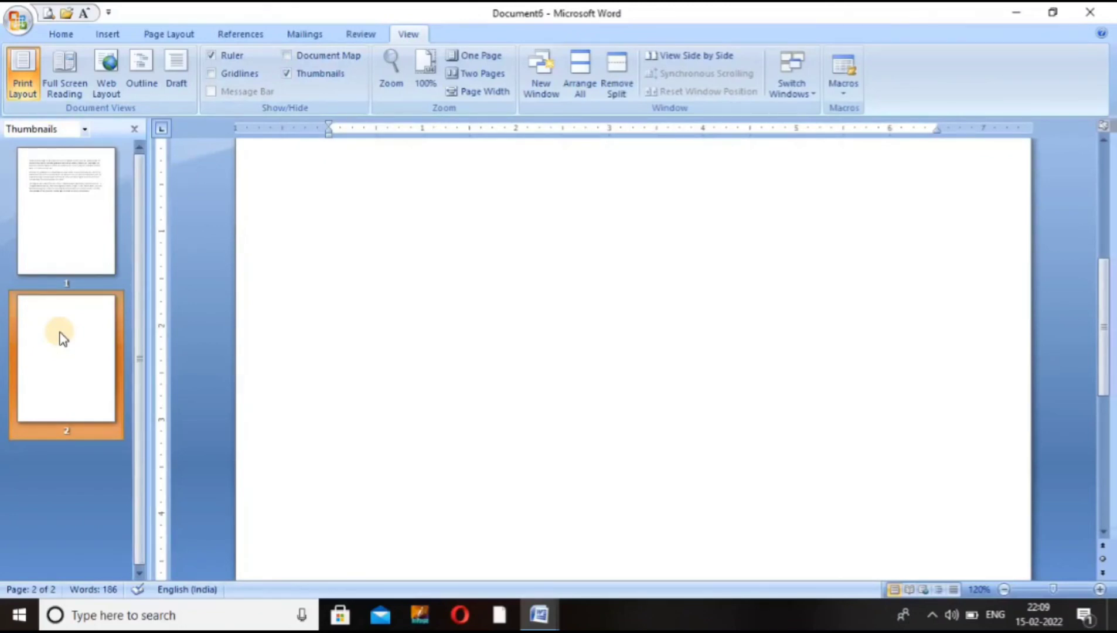
pyautogui.press('BackSpace')
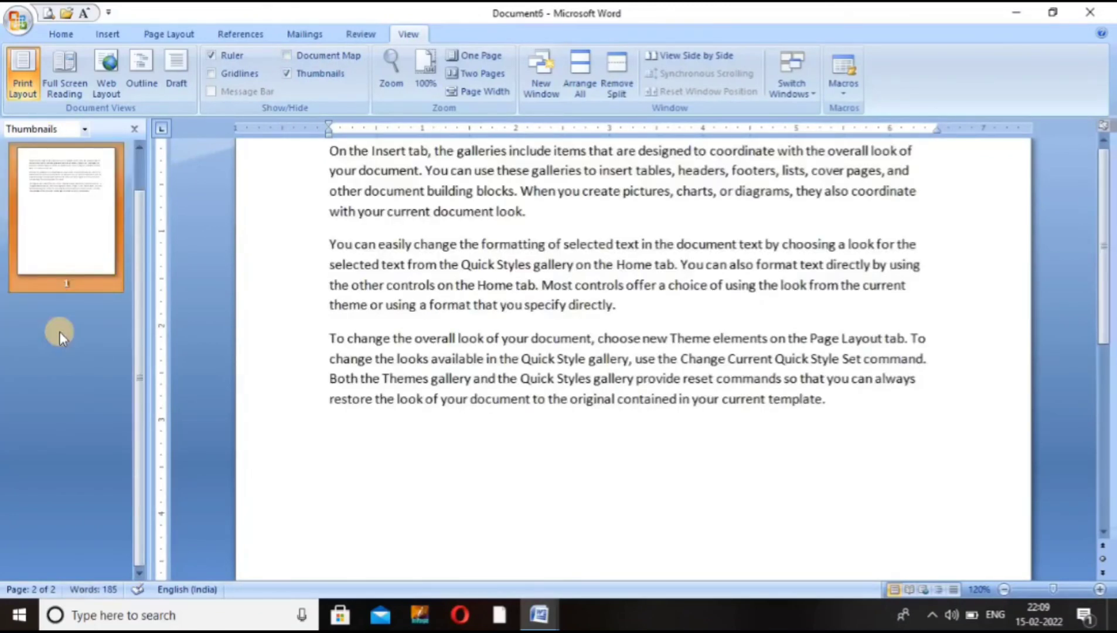
pyautogui.click(134, 130)
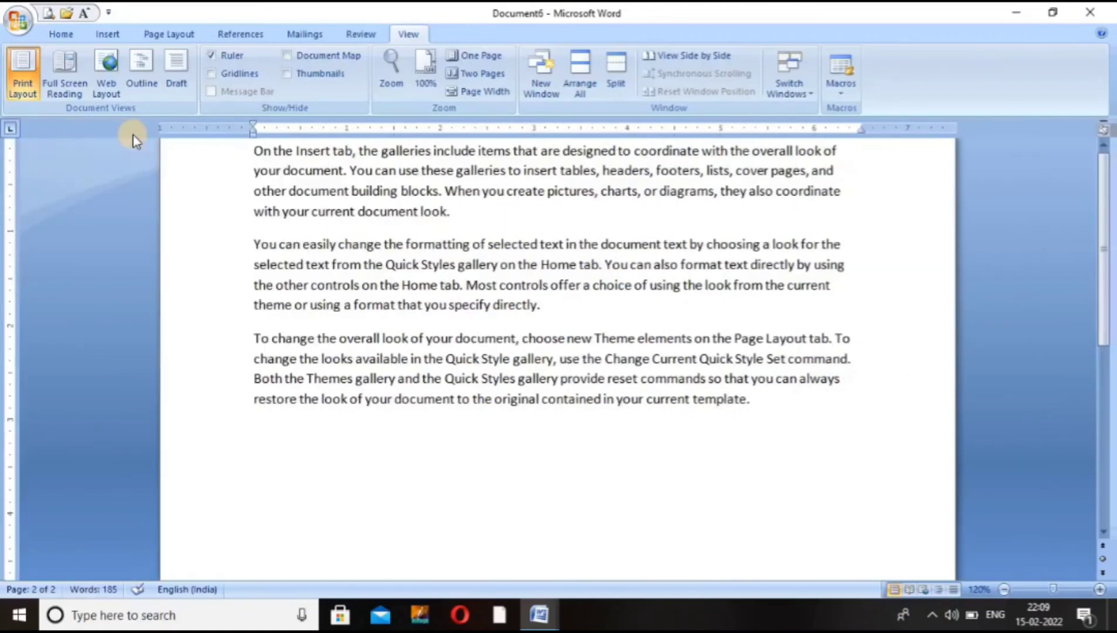